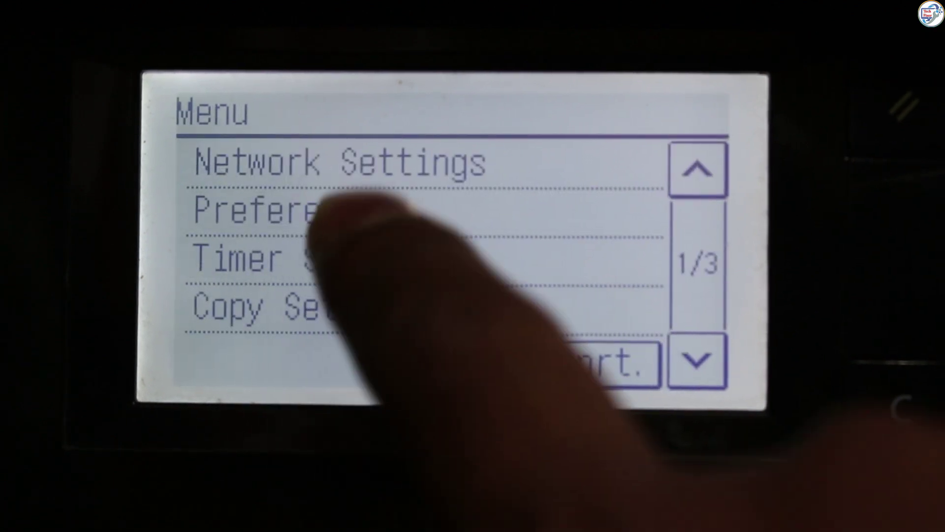
Step: Enable Direct Connection under Network Settings, ending the wireless LAN connection
click(359, 161)
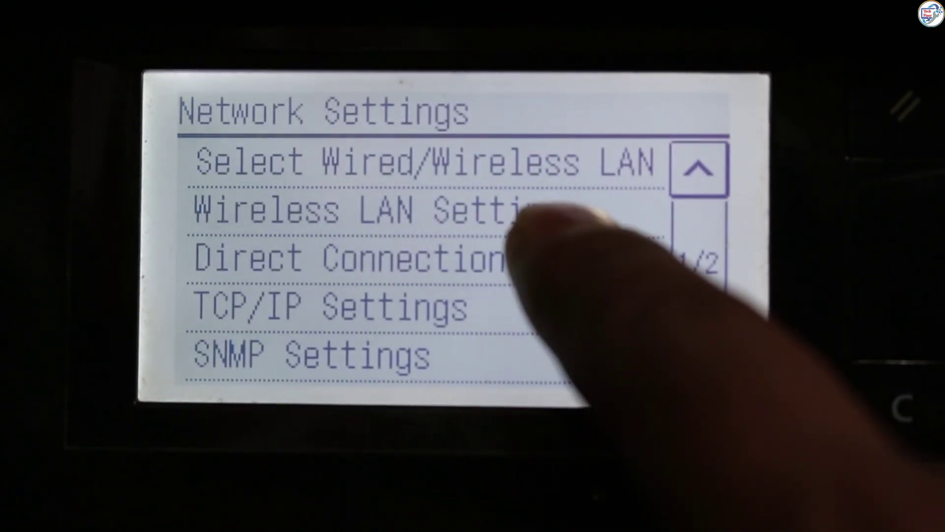
click(502, 254)
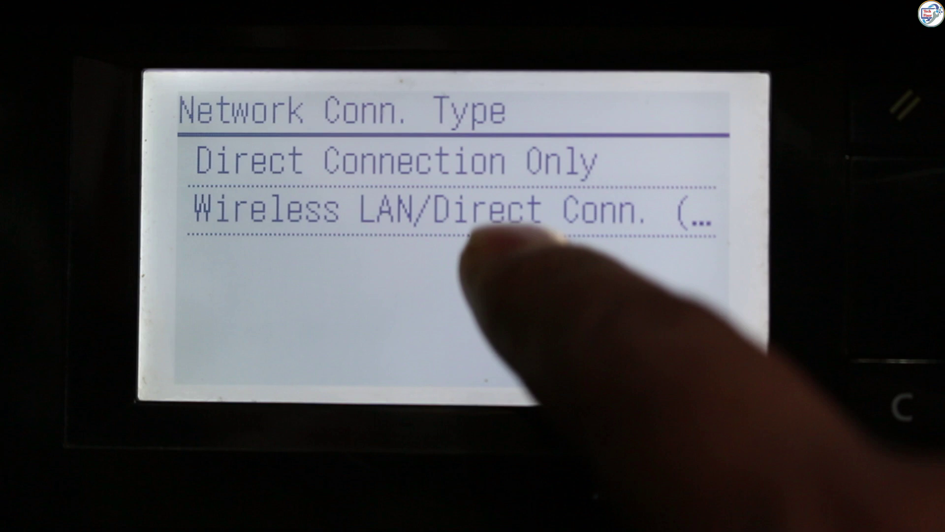
click(569, 161)
click(294, 361)
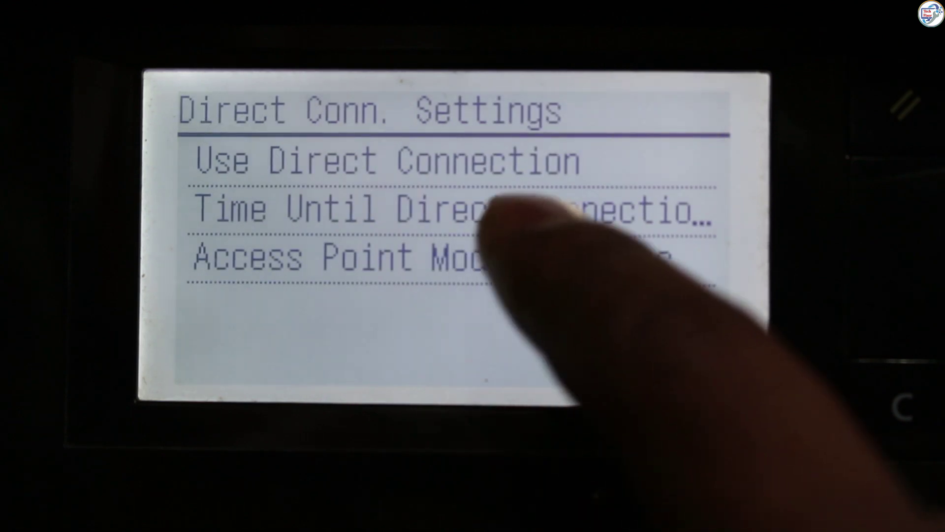
Step: Keep the 10-minute Time Until Termination and go to Access Point Mode Settings
click(517, 210)
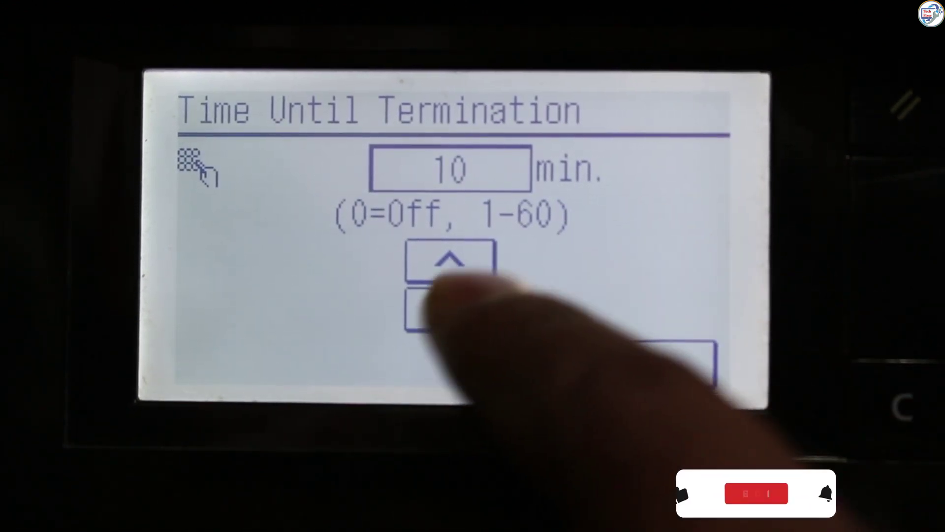
click(555, 366)
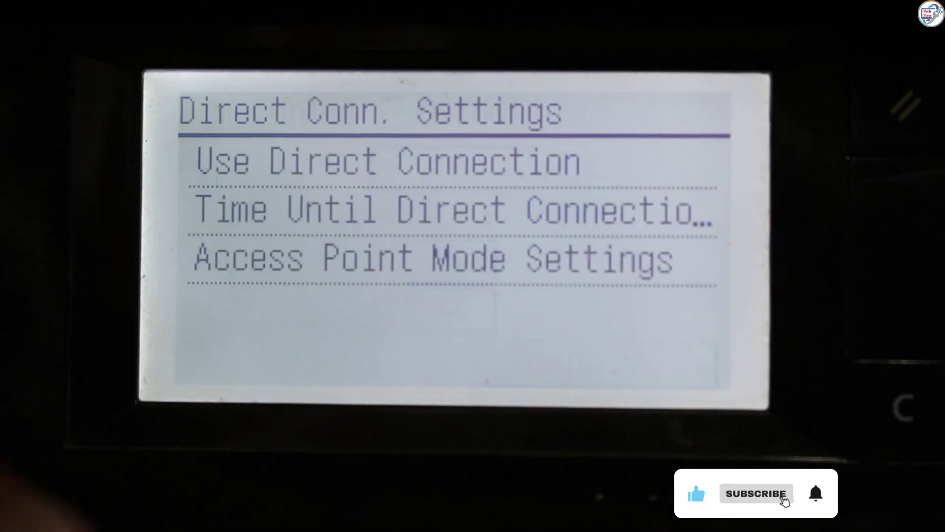
click(458, 259)
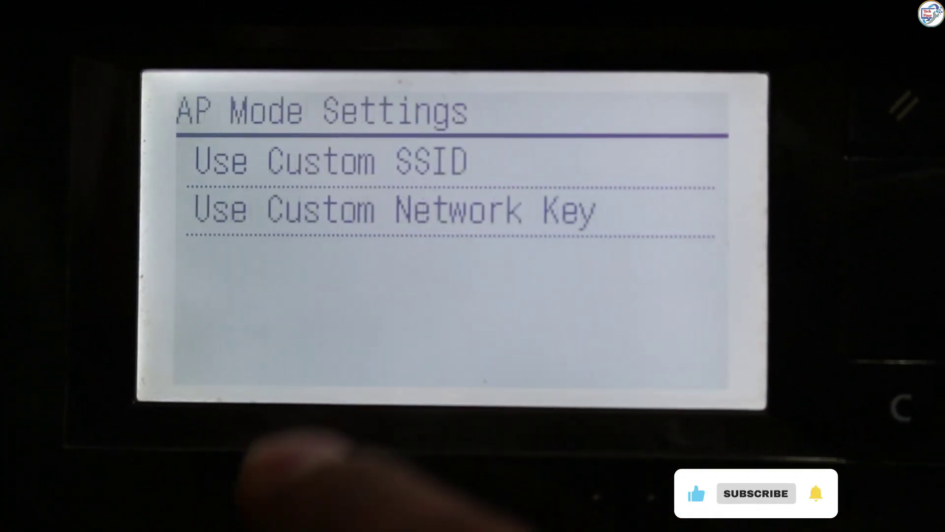
Step: Turn Use Custom SSID on and apply the SSID CANON237
click(332, 159)
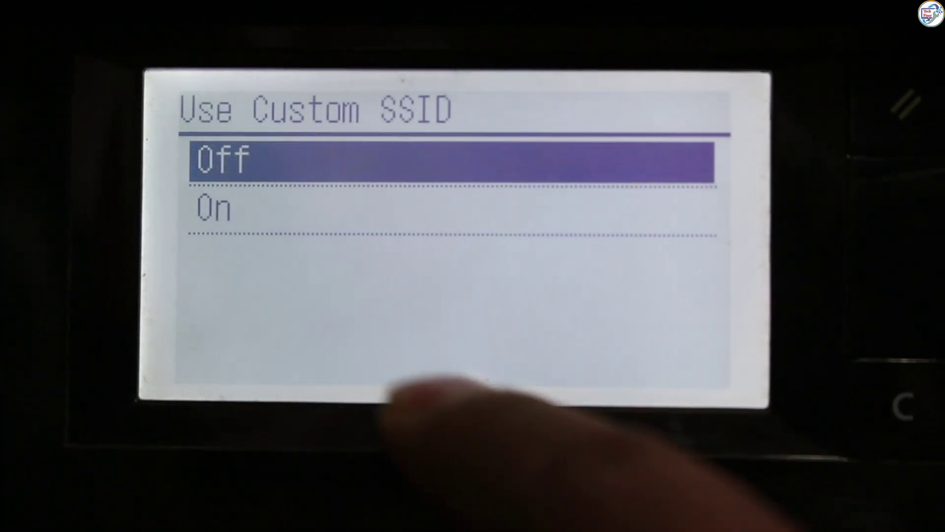
click(296, 208)
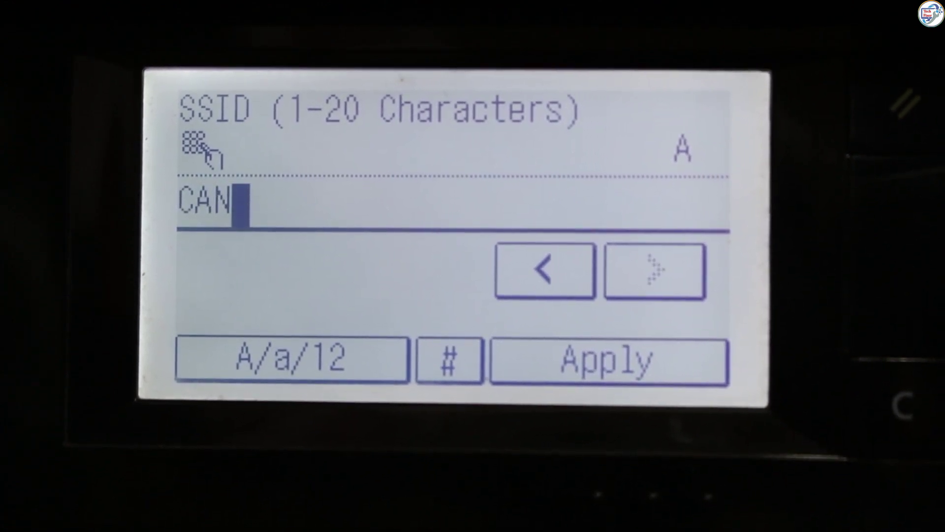
click(292, 360)
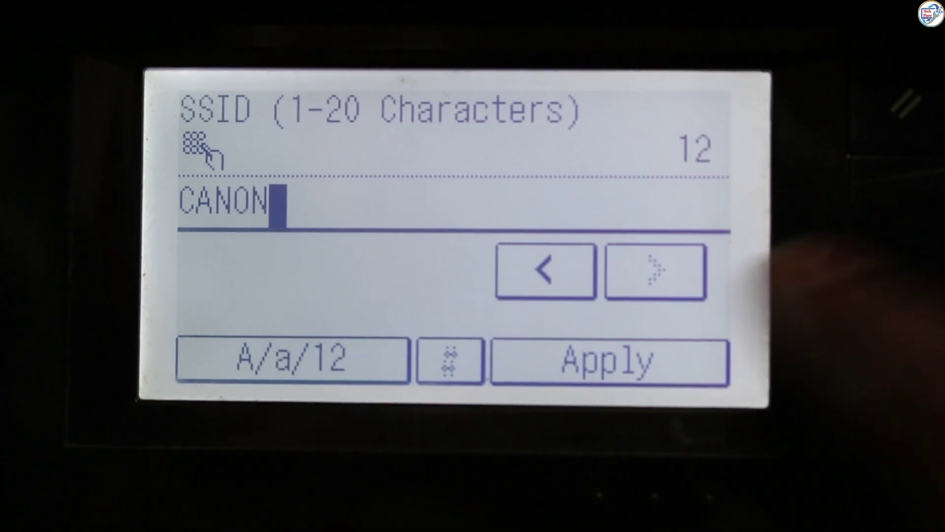
text(237)
click(576, 365)
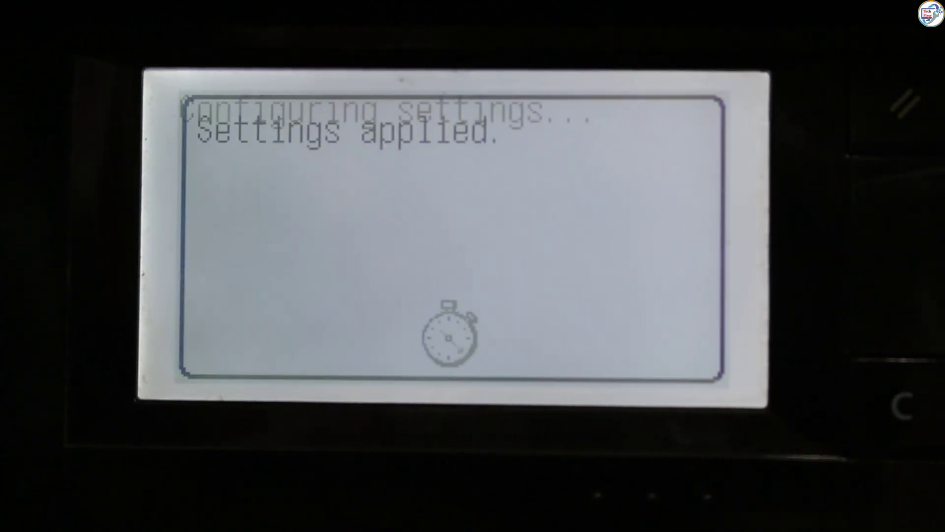
click(326, 211)
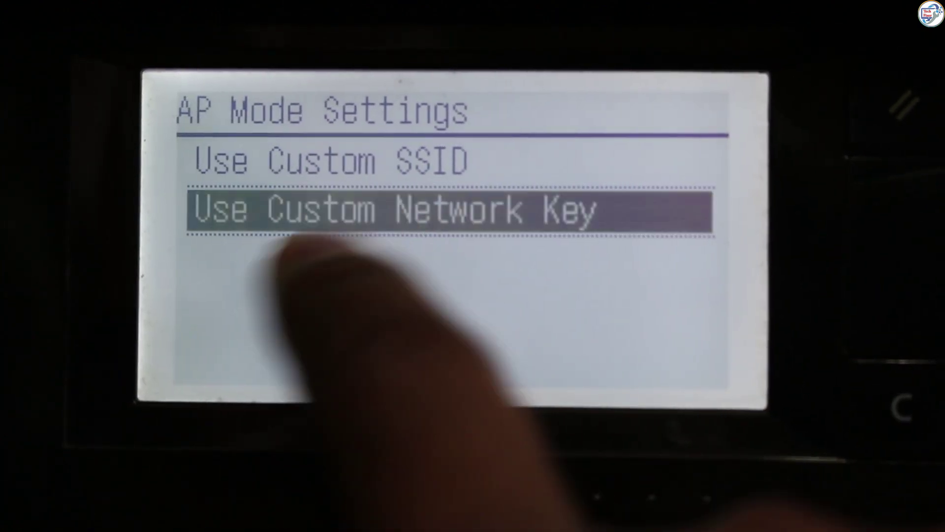
click(336, 209)
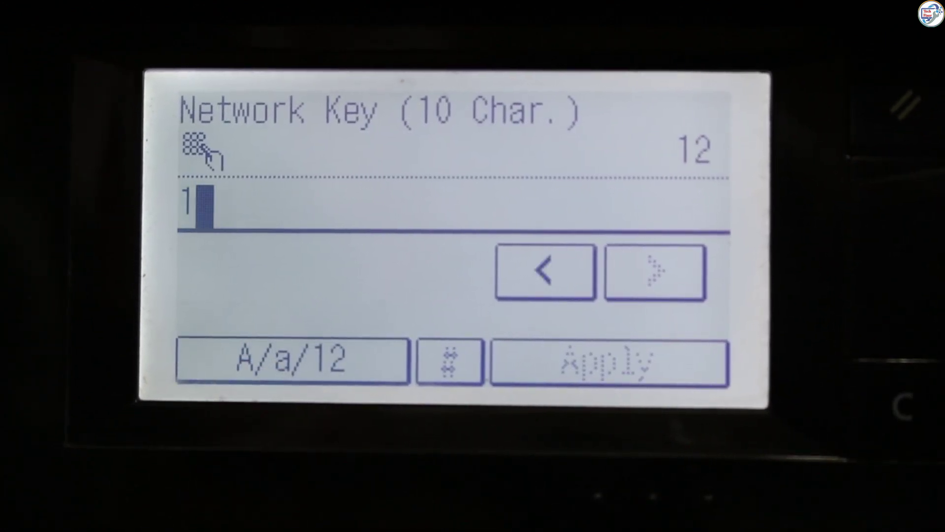
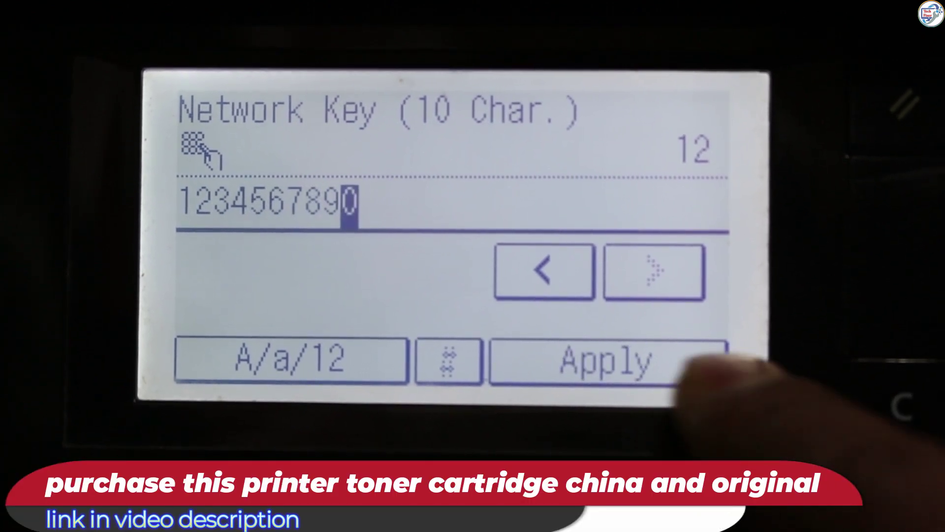
click(621, 355)
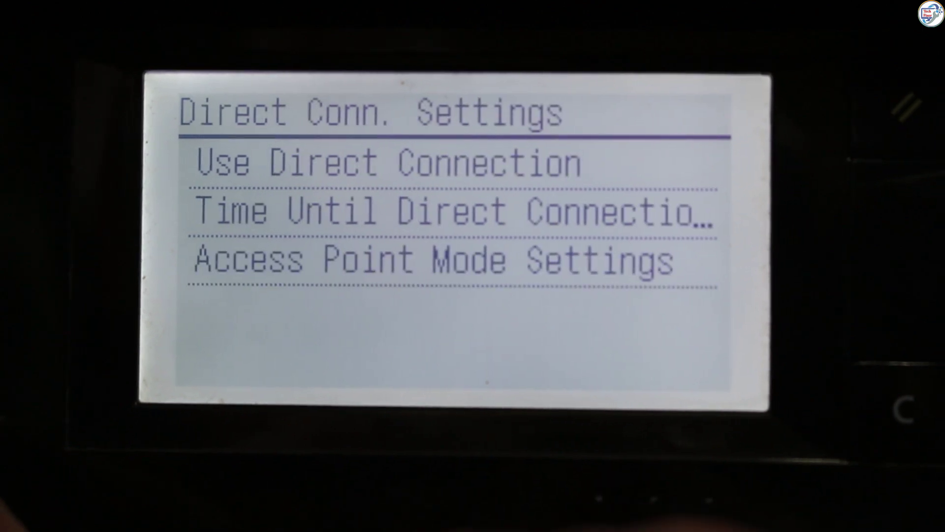
click(443, 255)
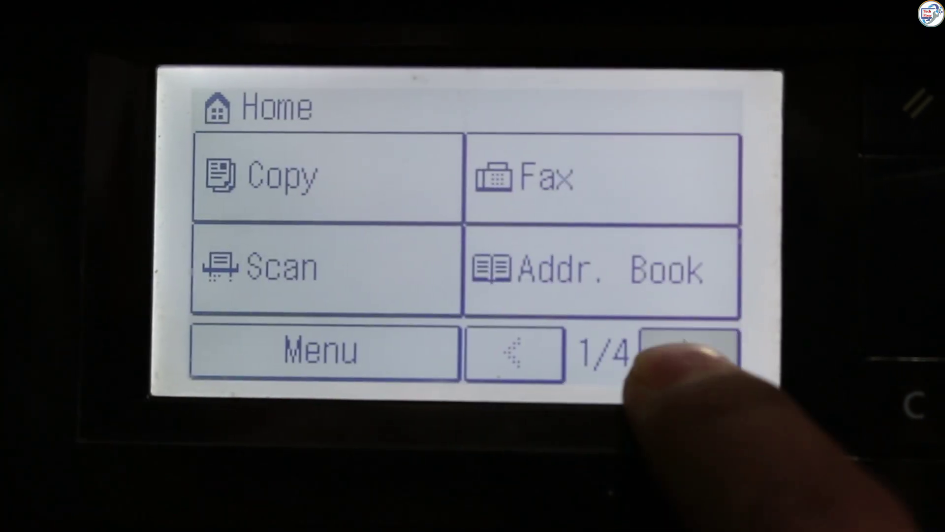
click(684, 355)
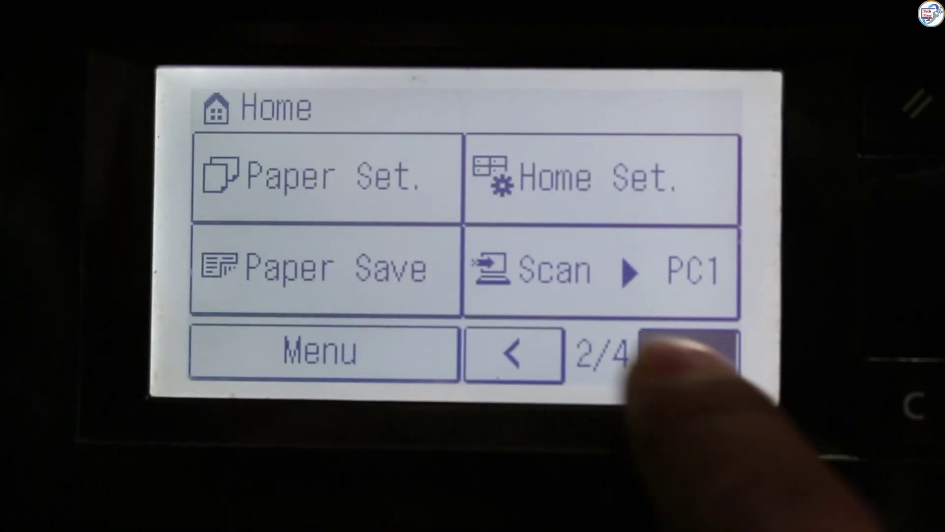
click(318, 269)
click(334, 344)
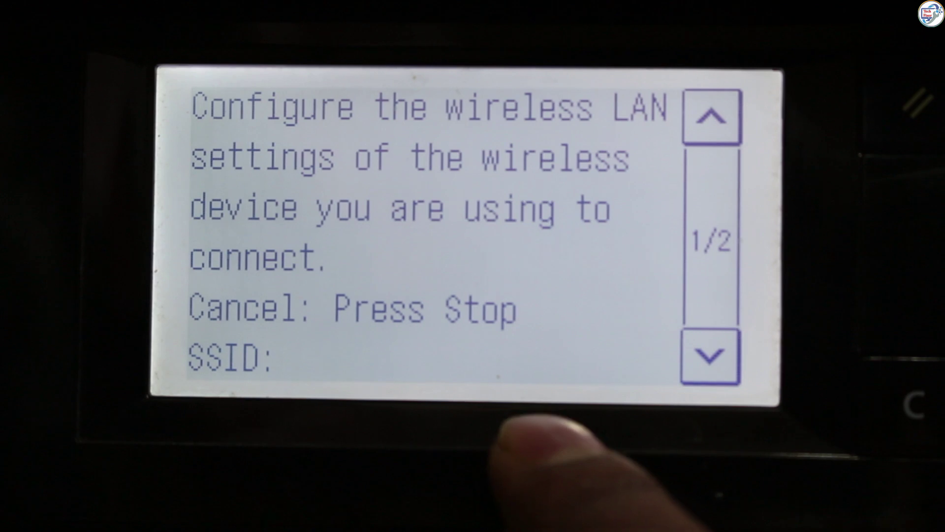
click(709, 359)
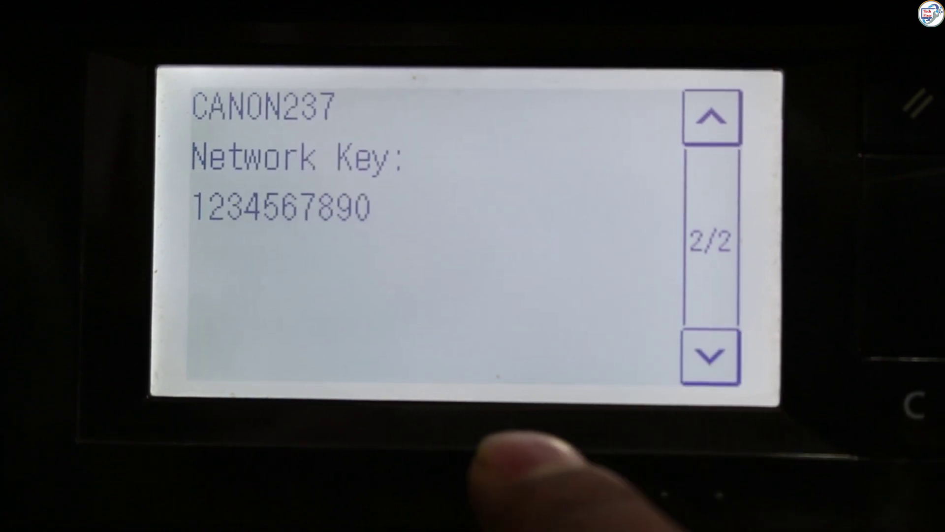
click(710, 358)
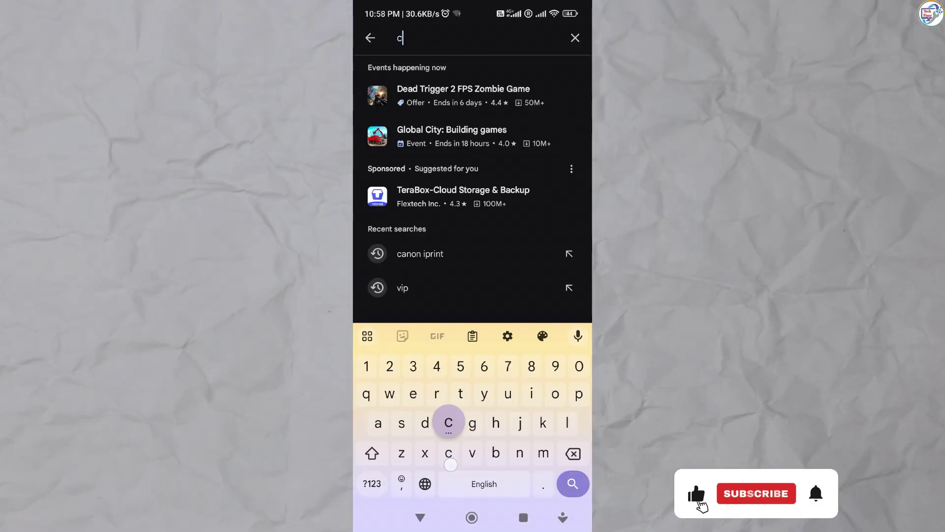
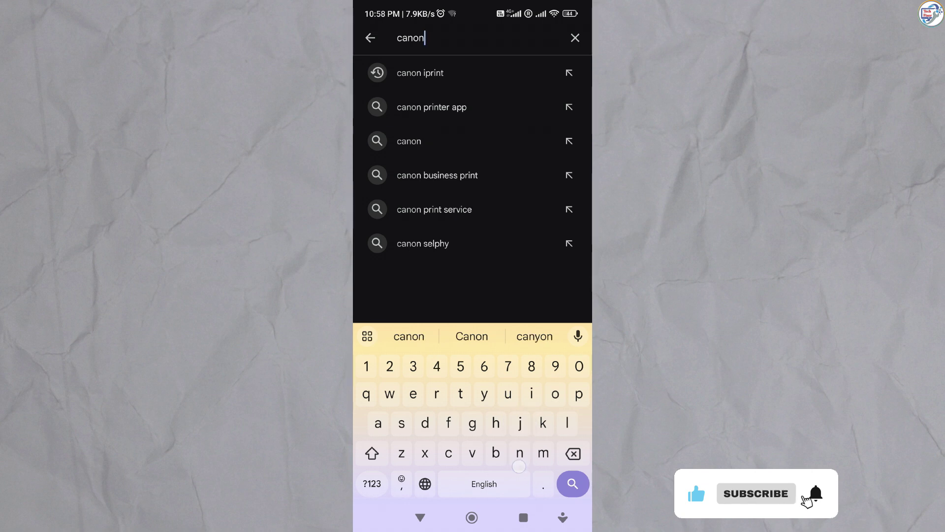
Step: Find the Canon PRINT listing in Play Store and launch the installed app
click(421, 72)
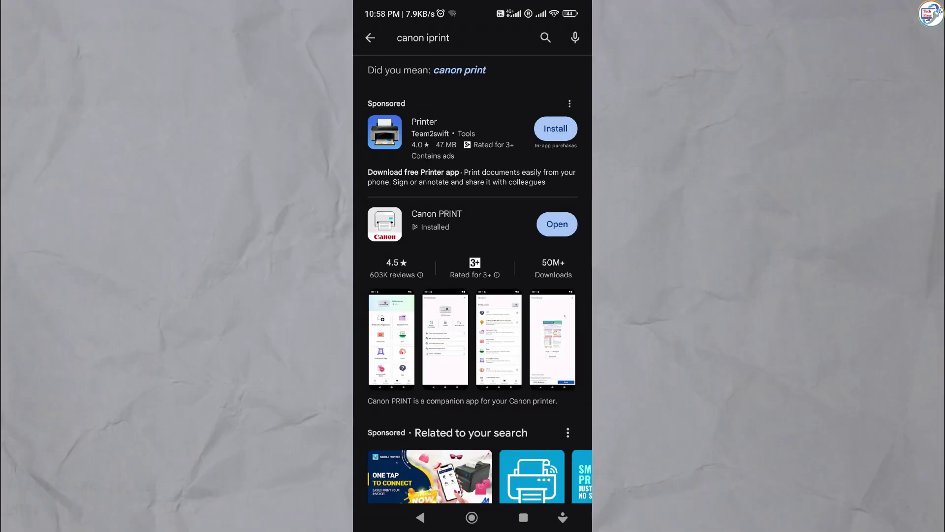
click(428, 218)
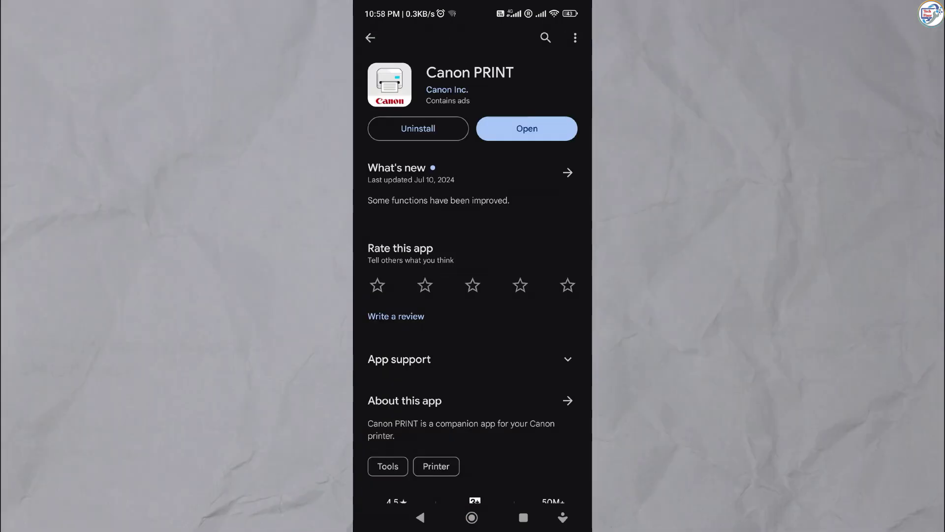
click(527, 128)
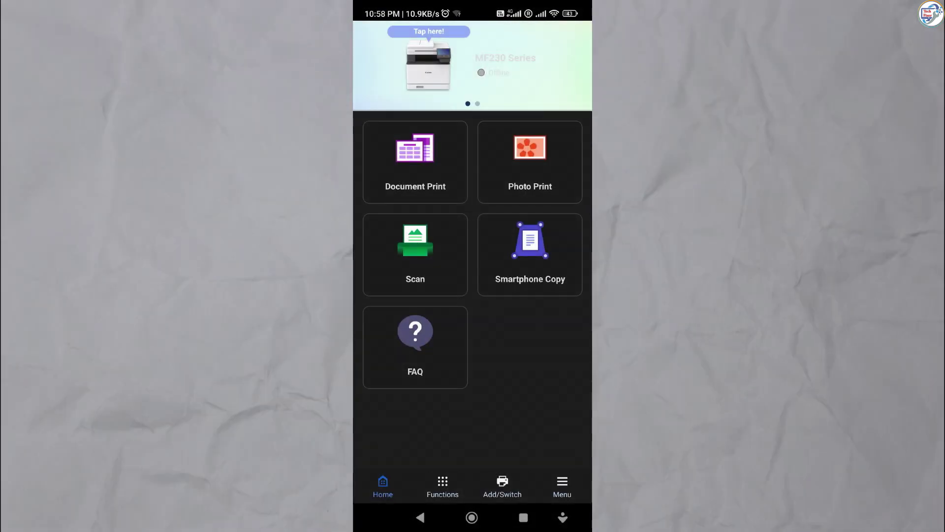
Step: Start Register Printer from Add/Switch to discover printers like MF230 Series
click(502, 486)
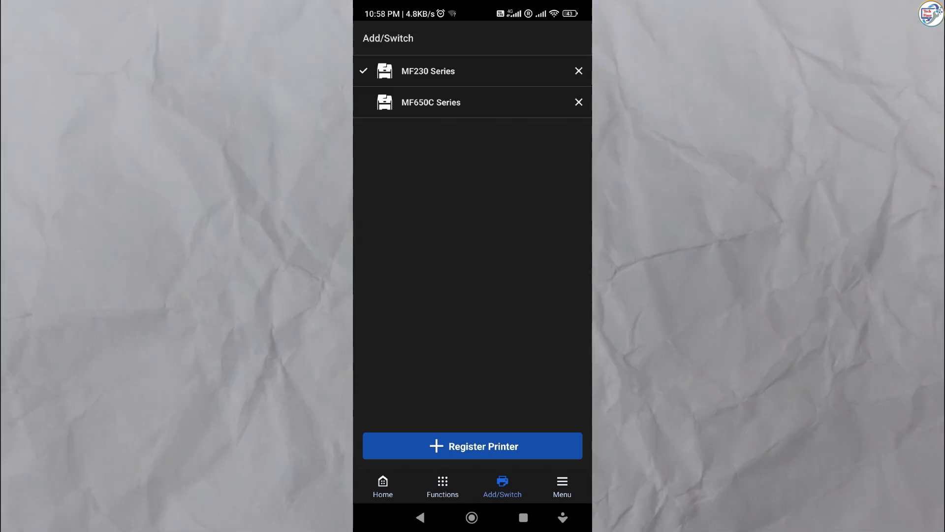
click(473, 446)
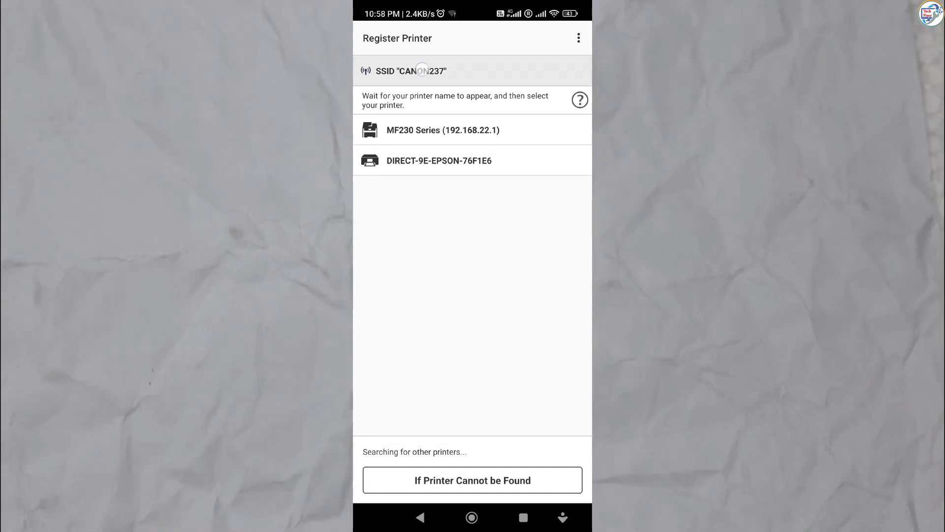
scroll(455, 274, down, 3)
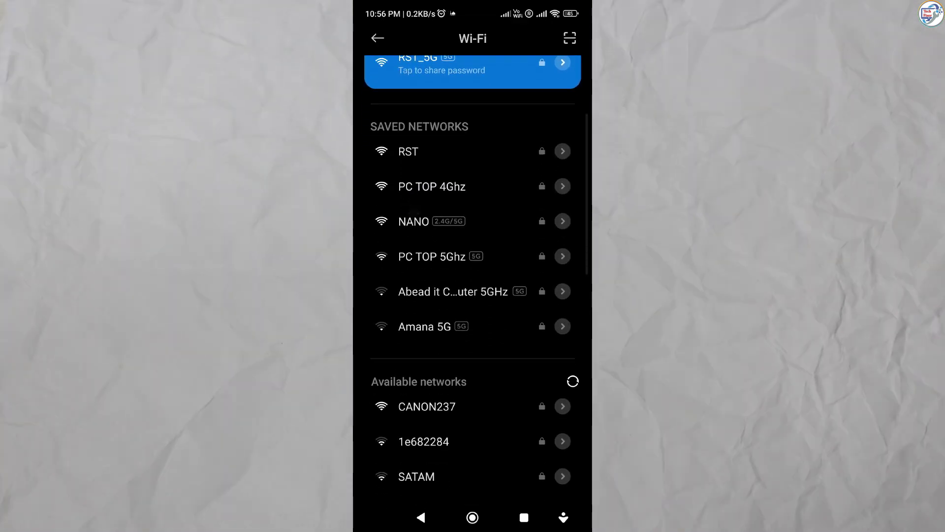
scroll(455, 278, down, 2)
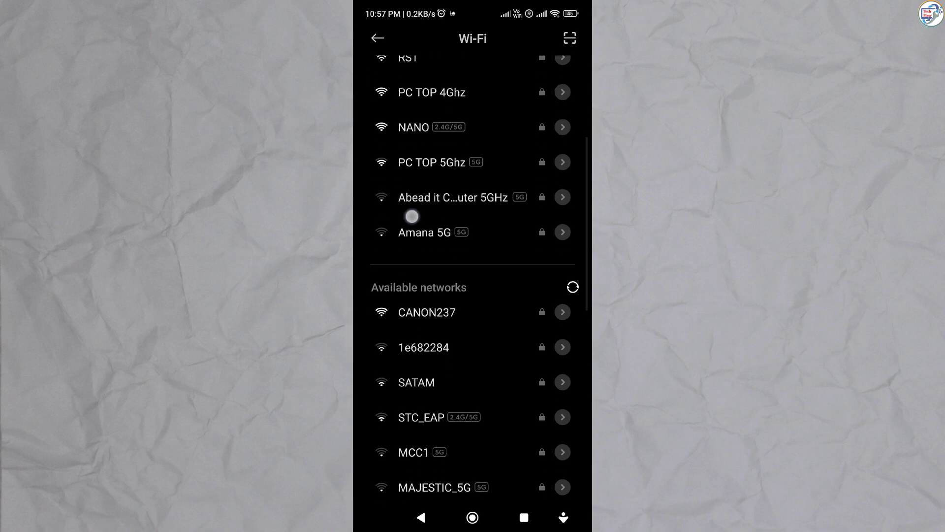
scroll(411, 217, up, 5)
scroll(420, 308, down, 3)
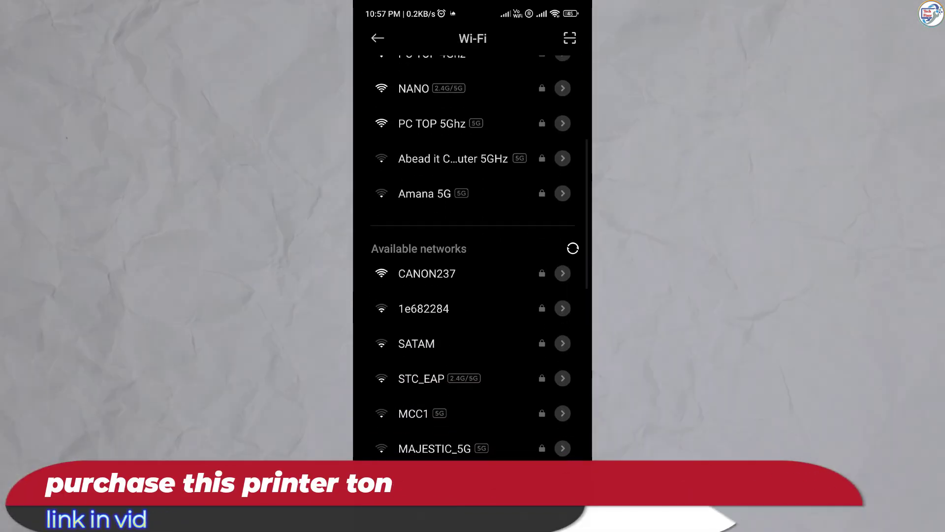
scroll(434, 264, down, 3)
Step: Join the CANON237 Wi-Fi network with its key and return to Canon PRINT
click(426, 207)
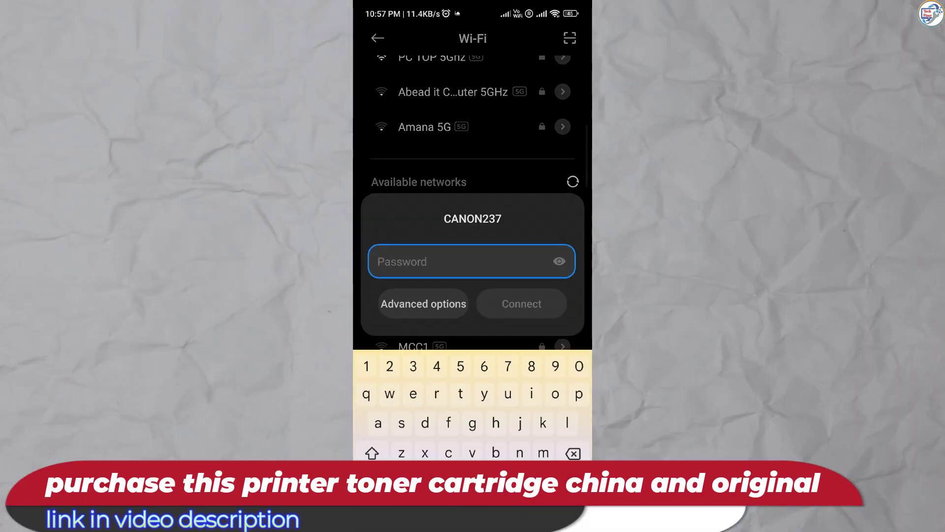
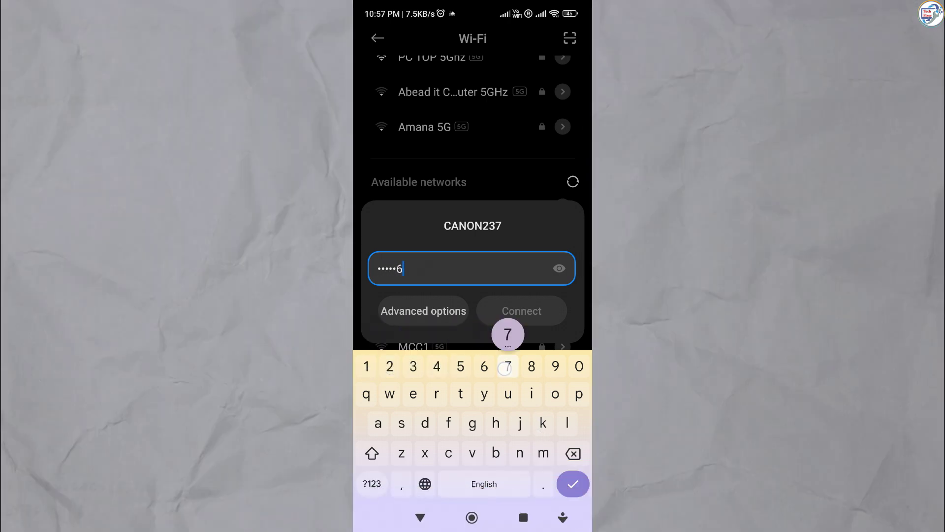
click(522, 311)
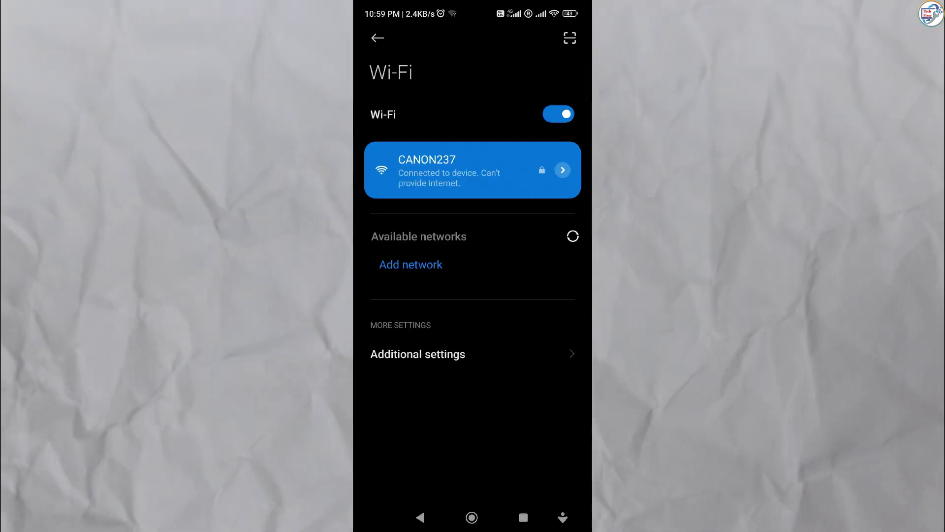
click(421, 518)
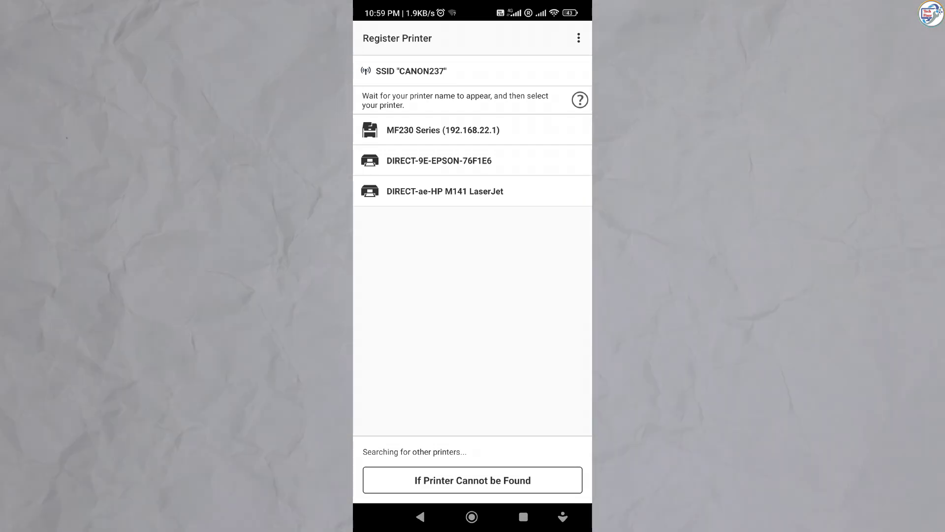
Step: Register MF230 Series using the Direct Connection type, confirming the connect-button prompts
click(473, 480)
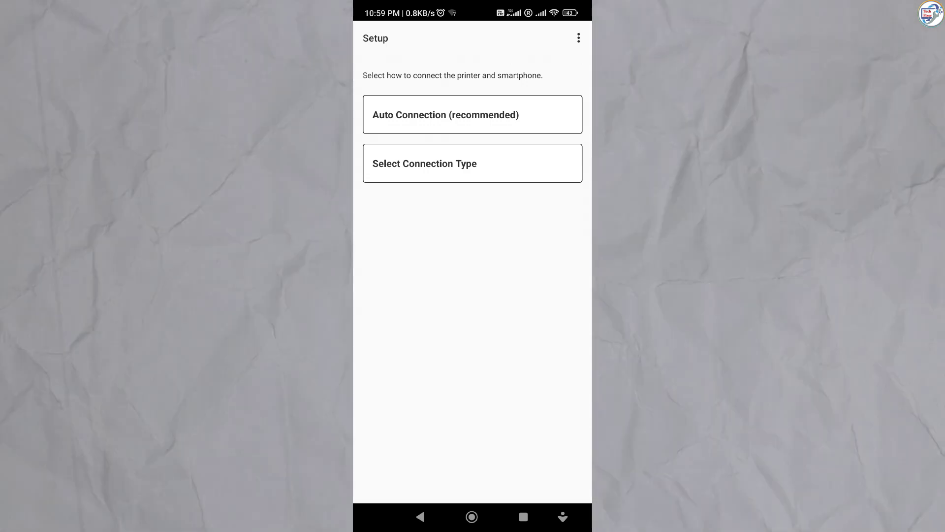
click(473, 164)
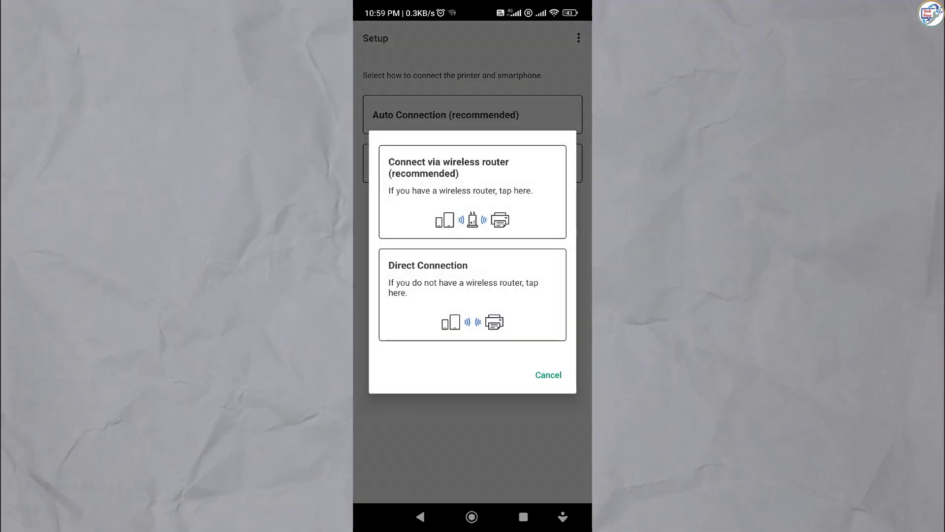
click(472, 191)
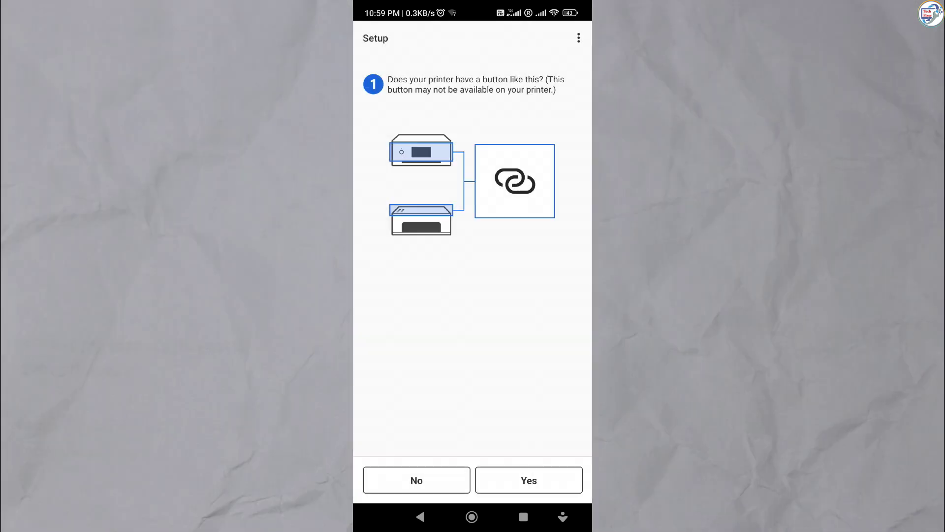
click(529, 480)
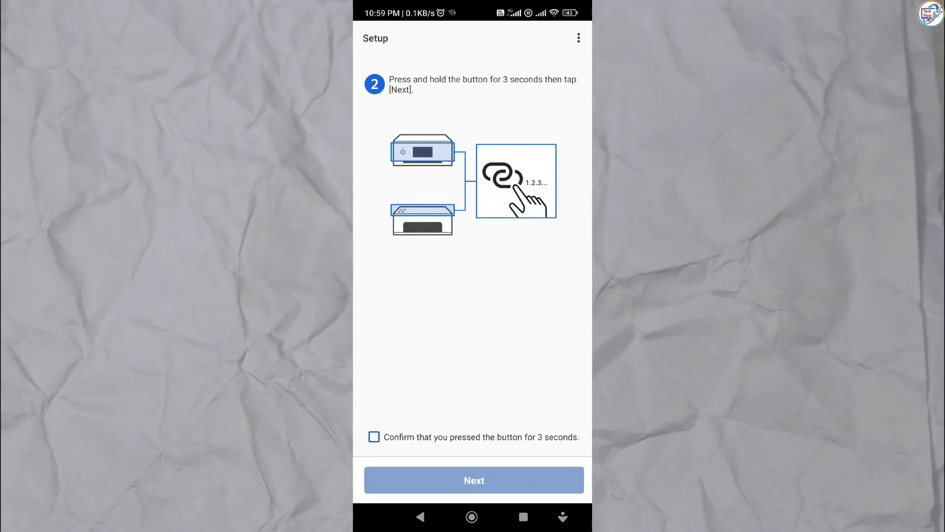
click(372, 437)
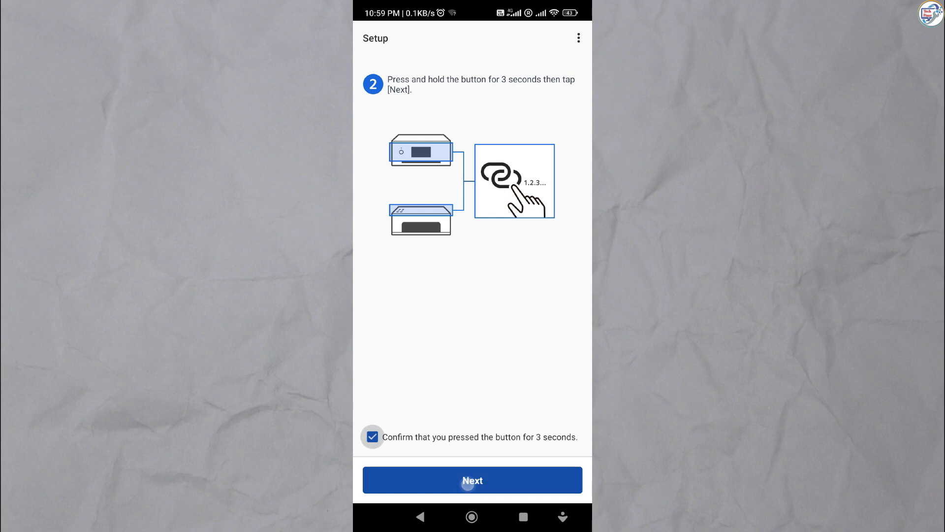
click(473, 480)
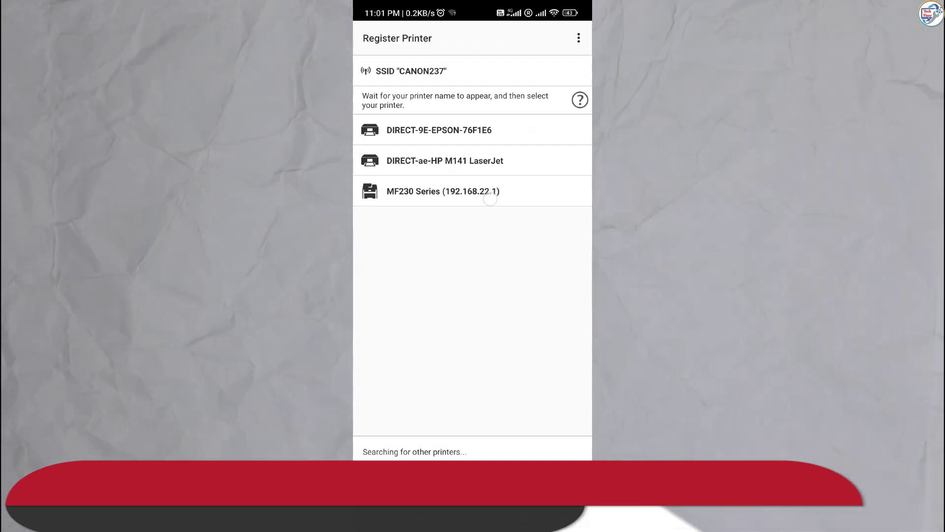
click(444, 191)
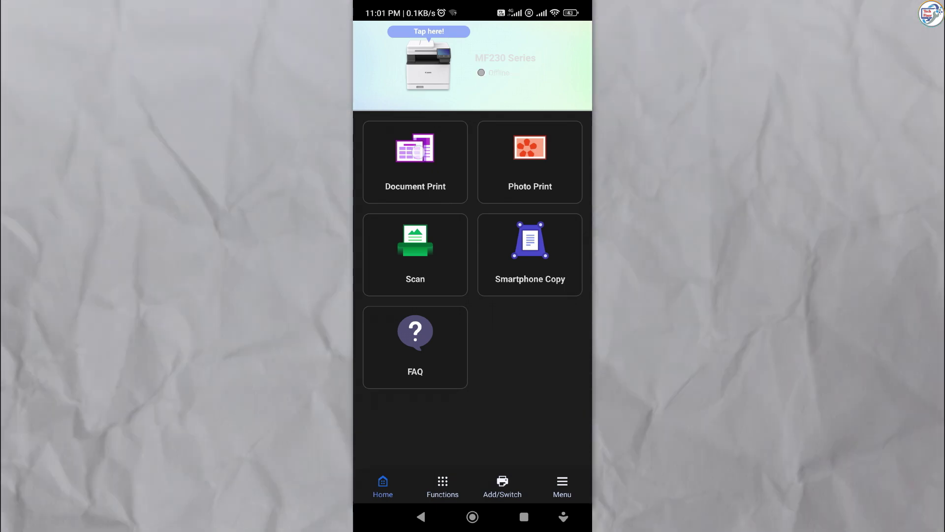
Step: Choose tp-link.pdf in Document Print, preview it, and send it to the MF230
click(415, 162)
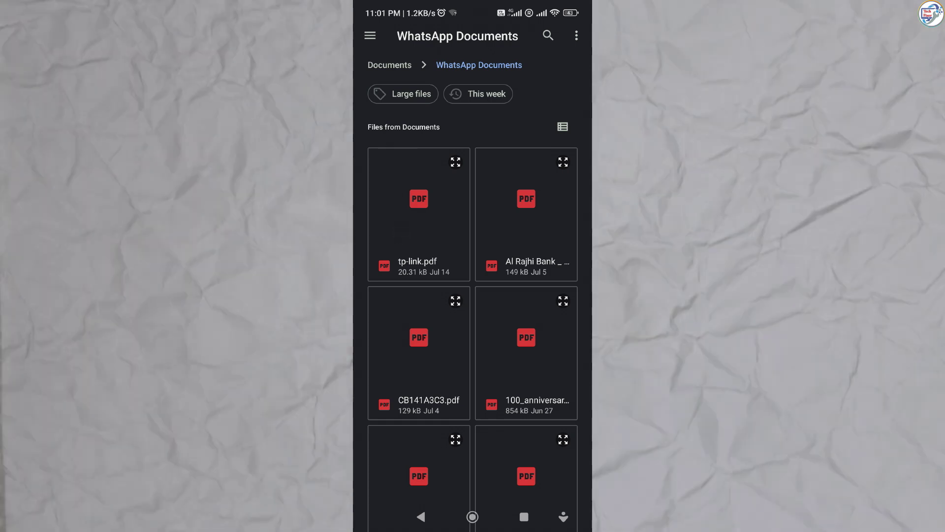
click(419, 213)
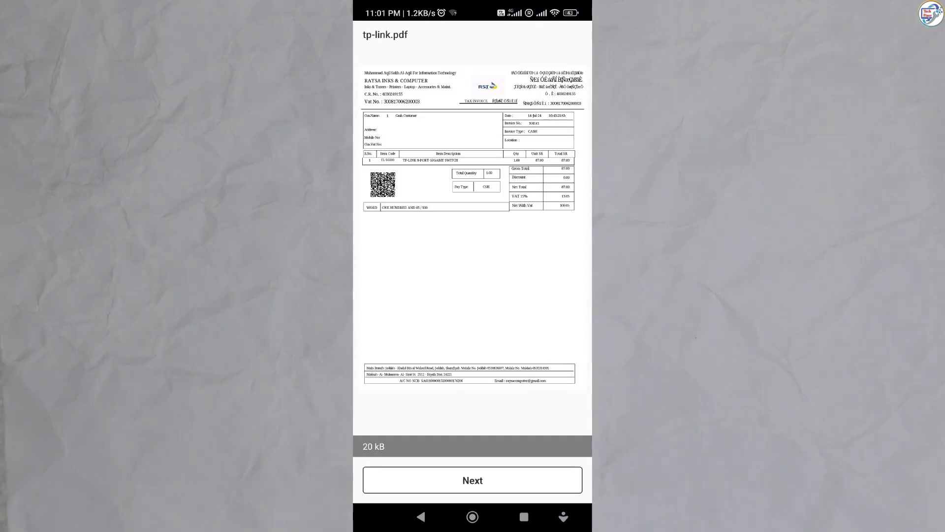
click(474, 480)
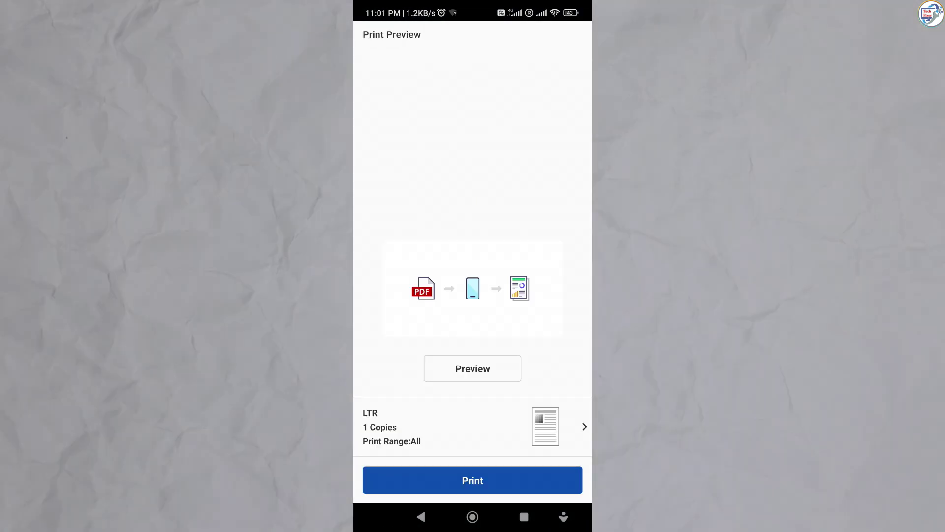
click(472, 480)
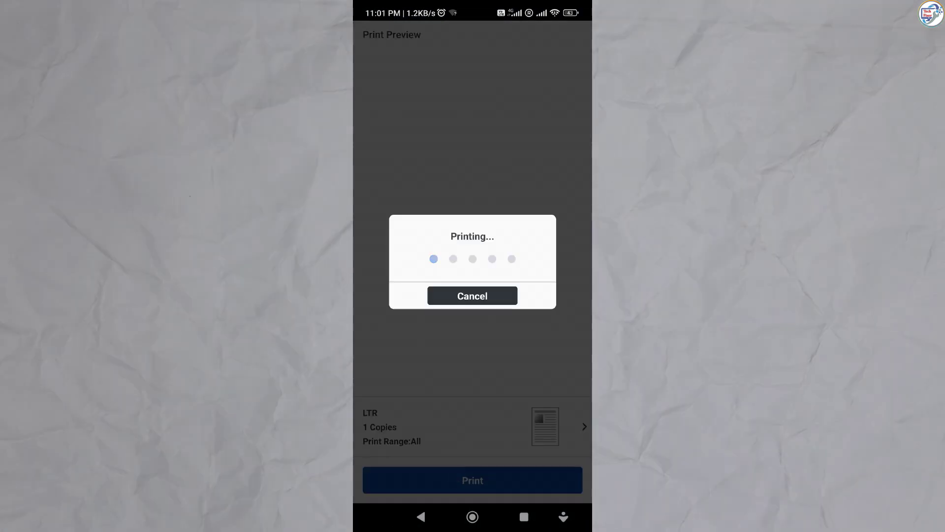